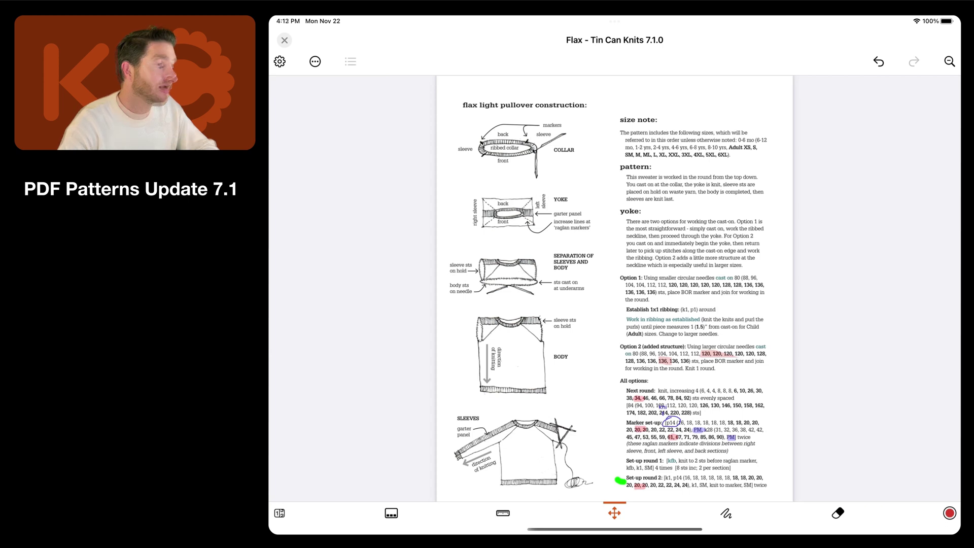
# - Look at the row counters and timer, hide them again, and show the page thumbnails
pyautogui.click(278, 514)
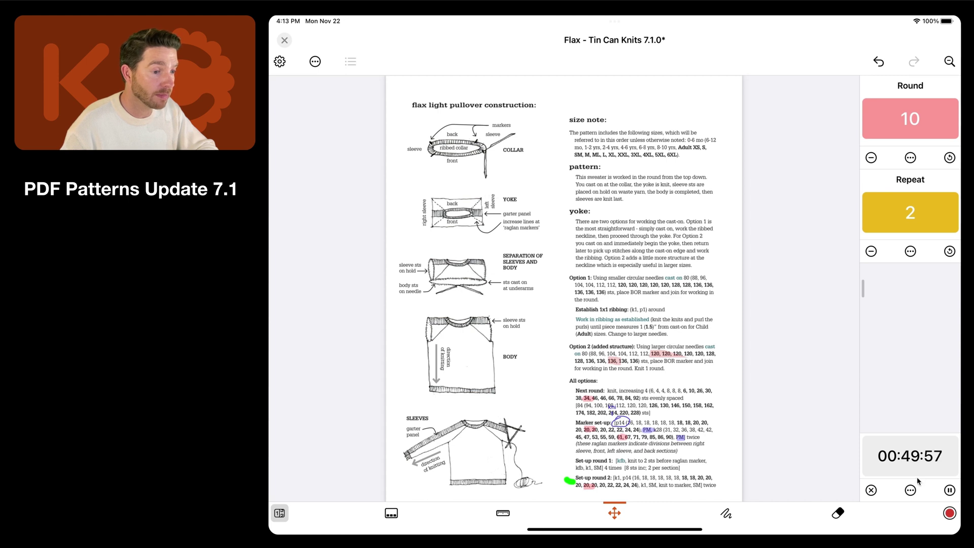
pyautogui.click(279, 513)
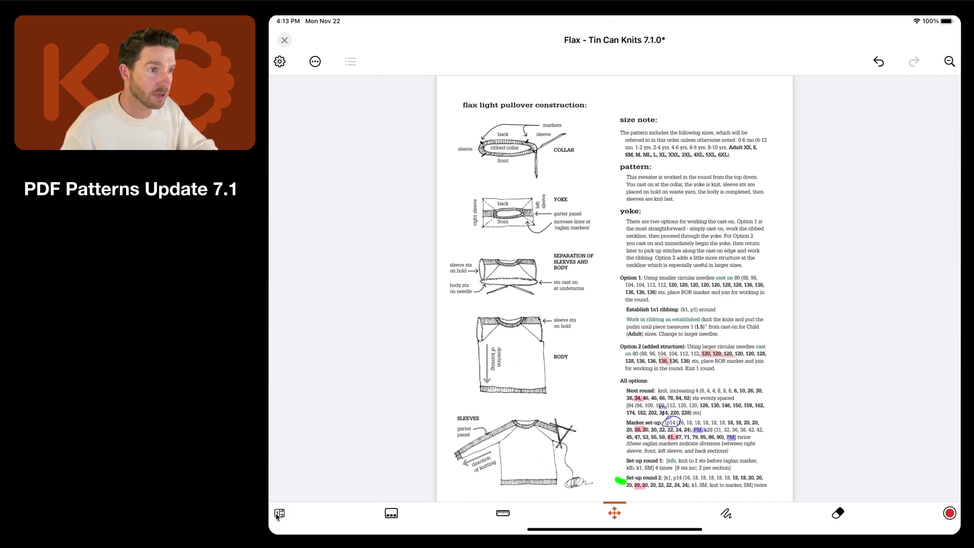
pyautogui.click(391, 514)
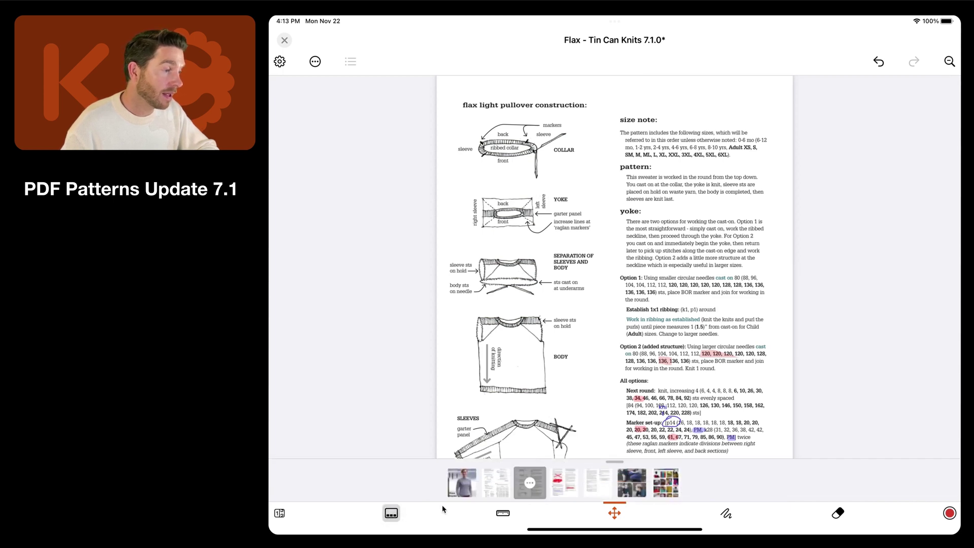
# - Place a blue horizontal ruler across the page, sized to cover the introductory paragraph of the yoke section
pyautogui.click(501, 513)
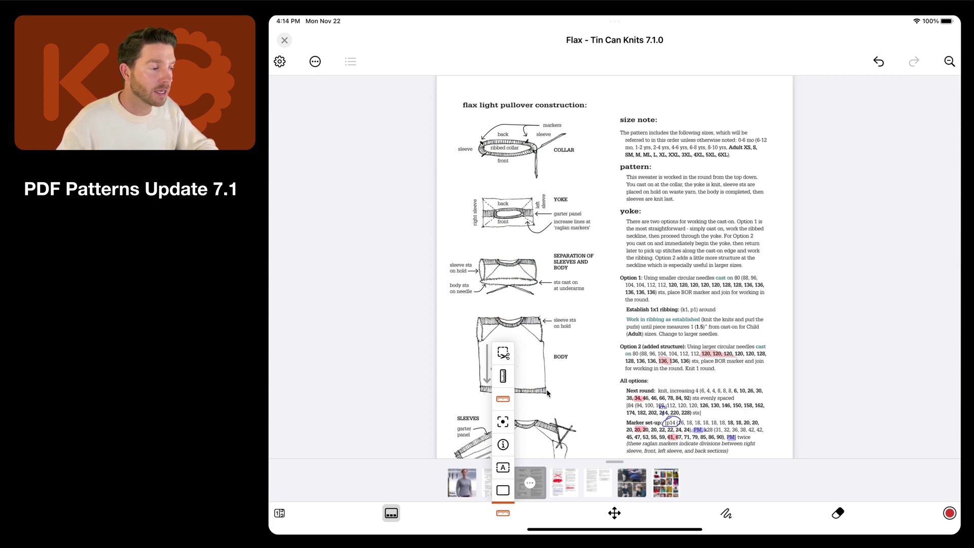
pyautogui.click(503, 402)
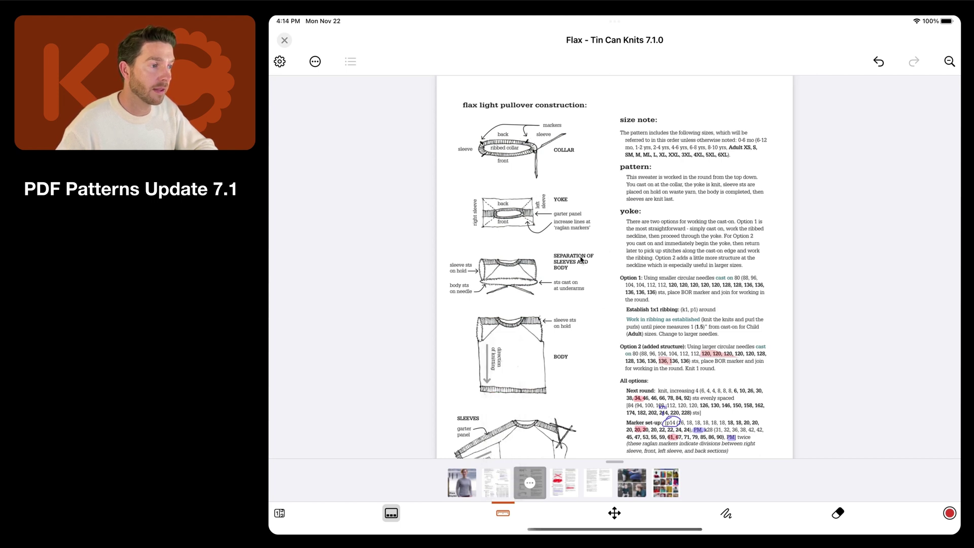
pyautogui.click(557, 242)
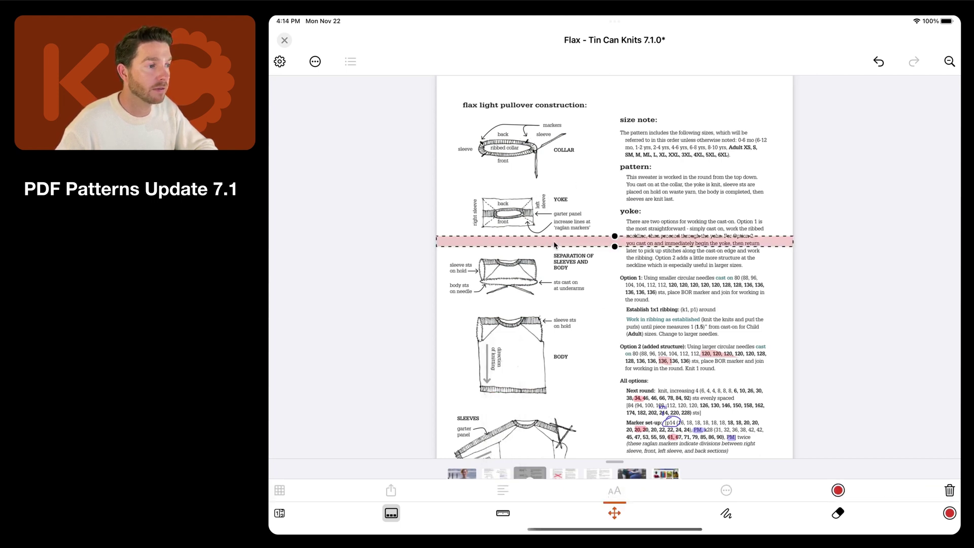
pyautogui.moveTo(613, 245); pyautogui.dragTo(614, 274)
pyautogui.moveTo(615, 236); pyautogui.dragTo(614, 218)
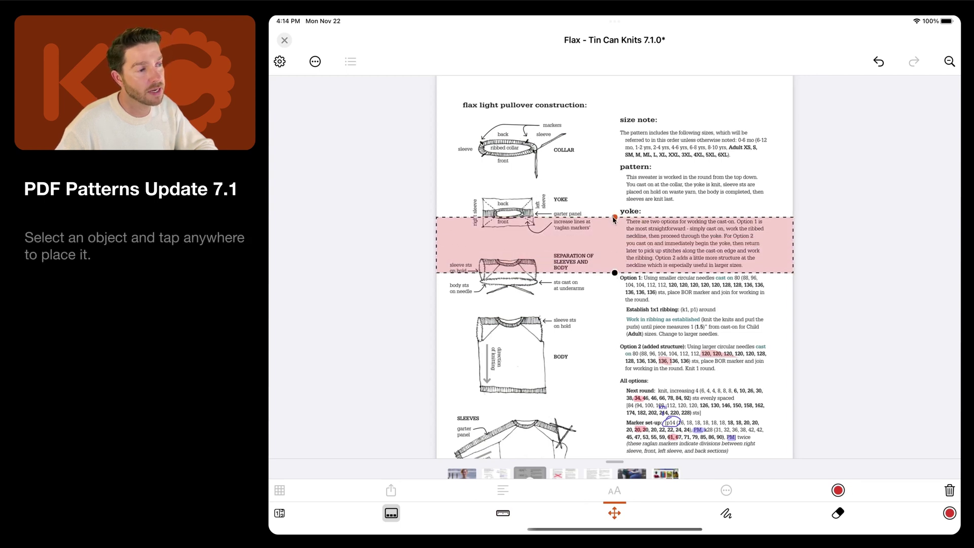
pyautogui.click(838, 490)
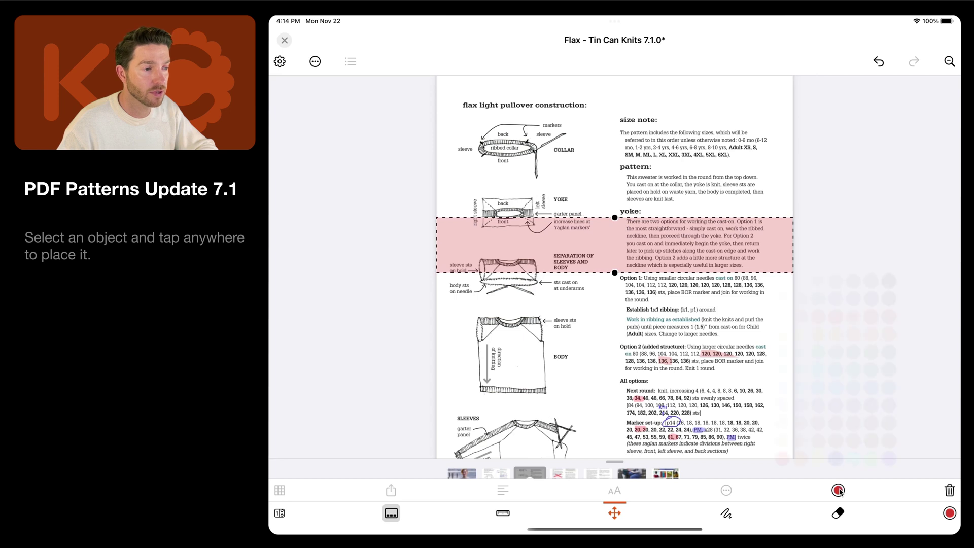
pyautogui.click(835, 460)
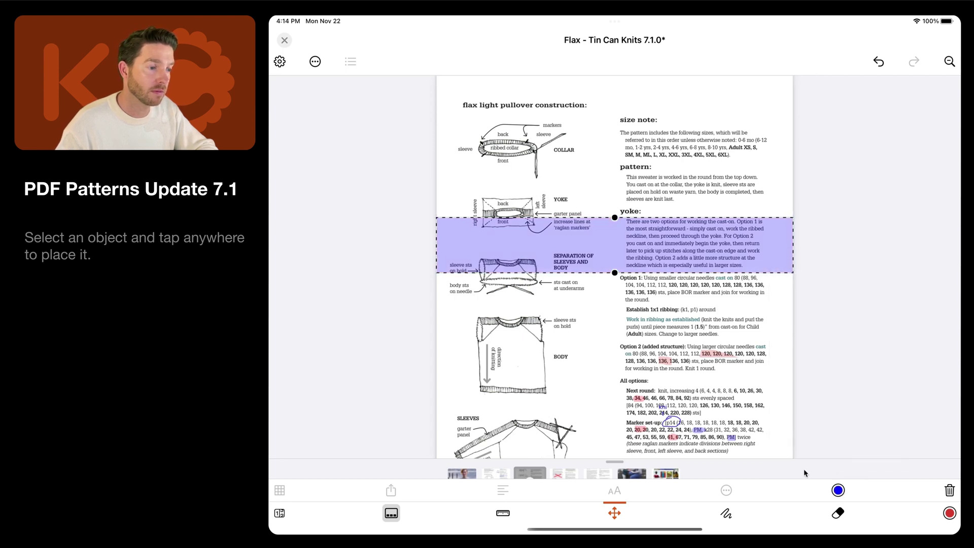
# - Add a vertical ruler to the page and position it over the COLLAR, YOKE and BODY labels of the construction diagrams
pyautogui.click(502, 515)
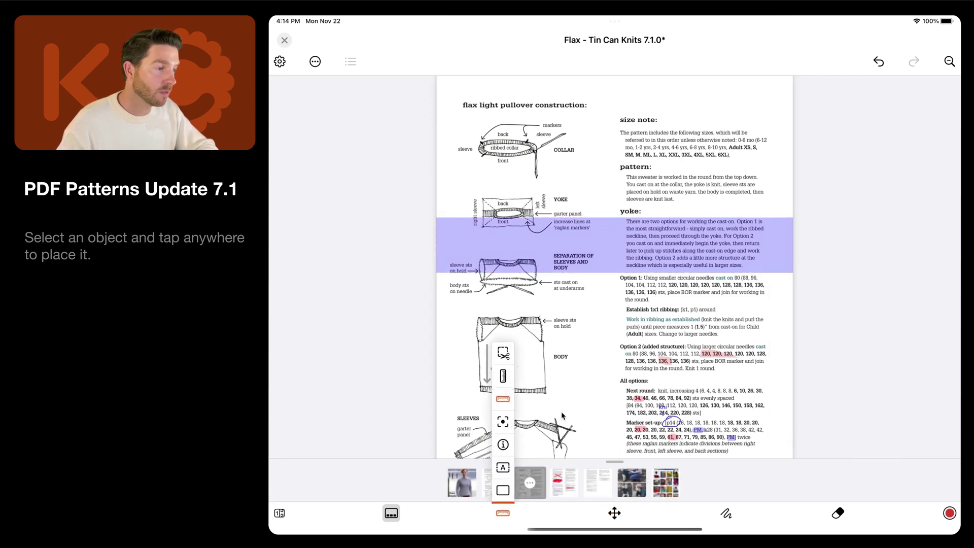
pyautogui.click(502, 376)
pyautogui.click(596, 329)
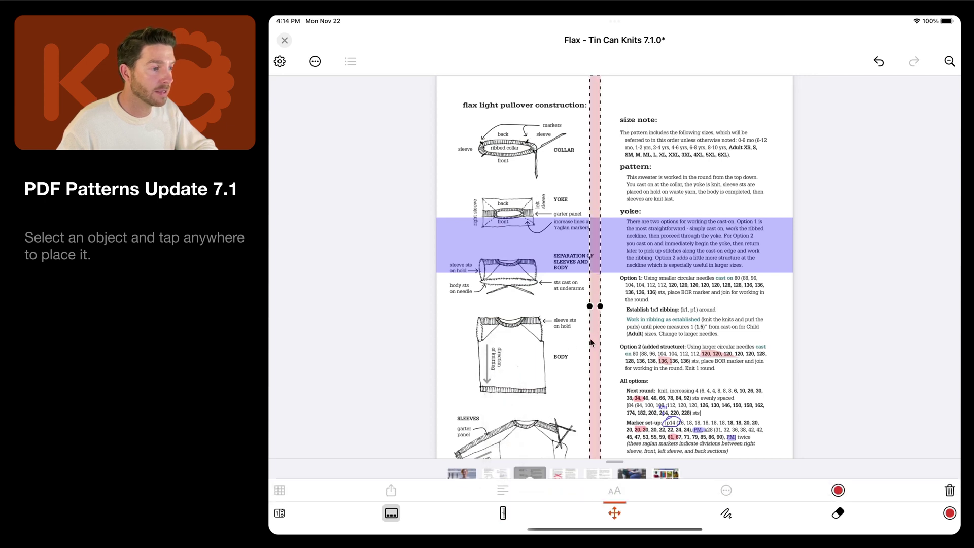
pyautogui.moveTo(596, 359); pyautogui.dragTo(569, 372)
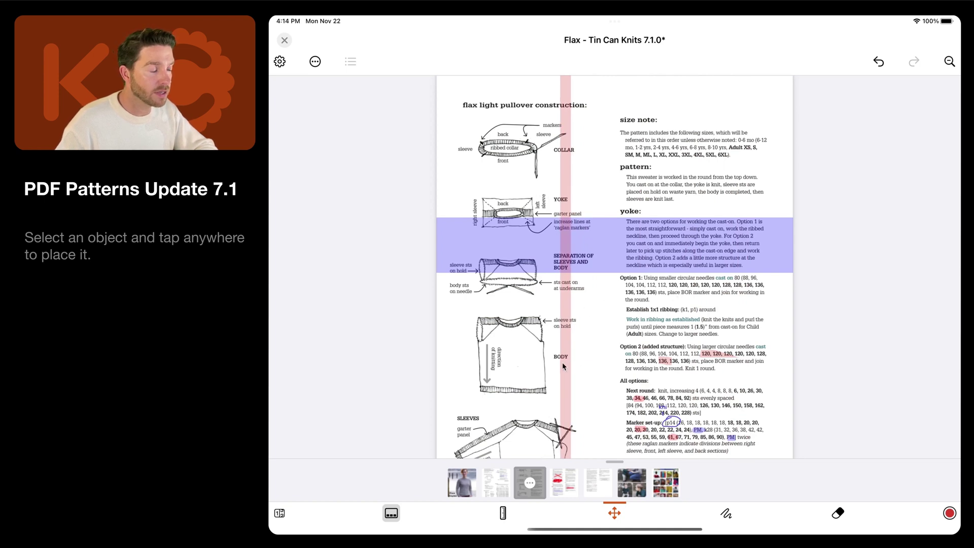
# - Place an info note in the gap between the collar diagram and the pattern text, and open its additional options
pyautogui.click(504, 515)
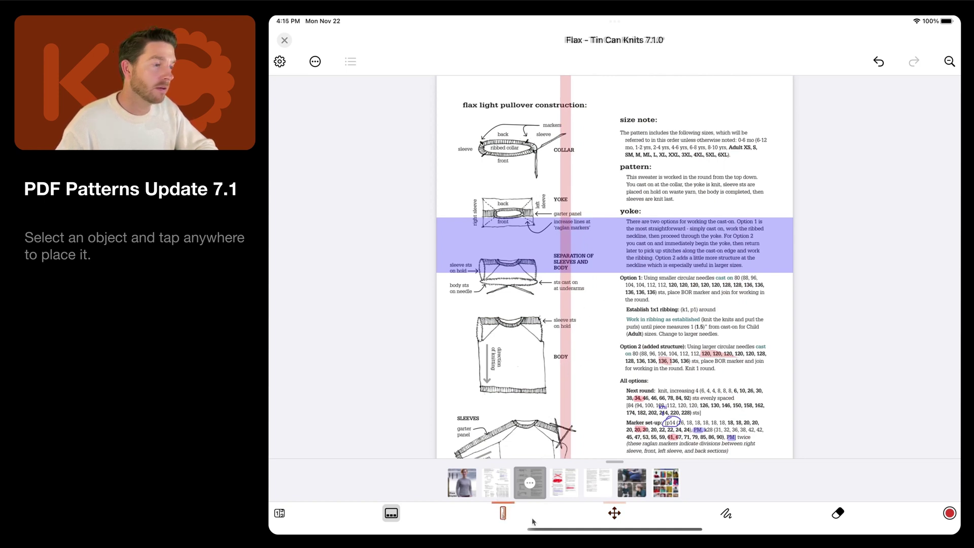
pyautogui.click(501, 513)
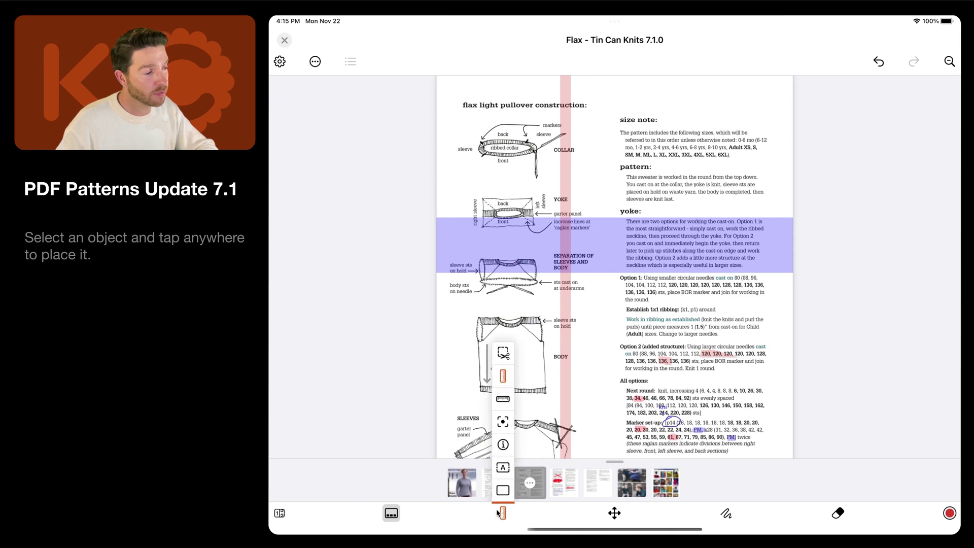
pyautogui.click(503, 445)
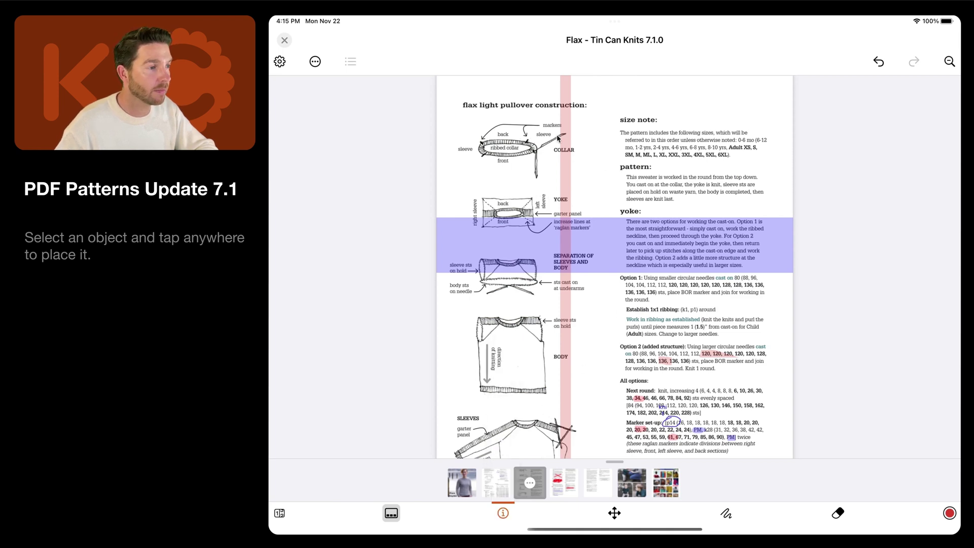
pyautogui.click(596, 168)
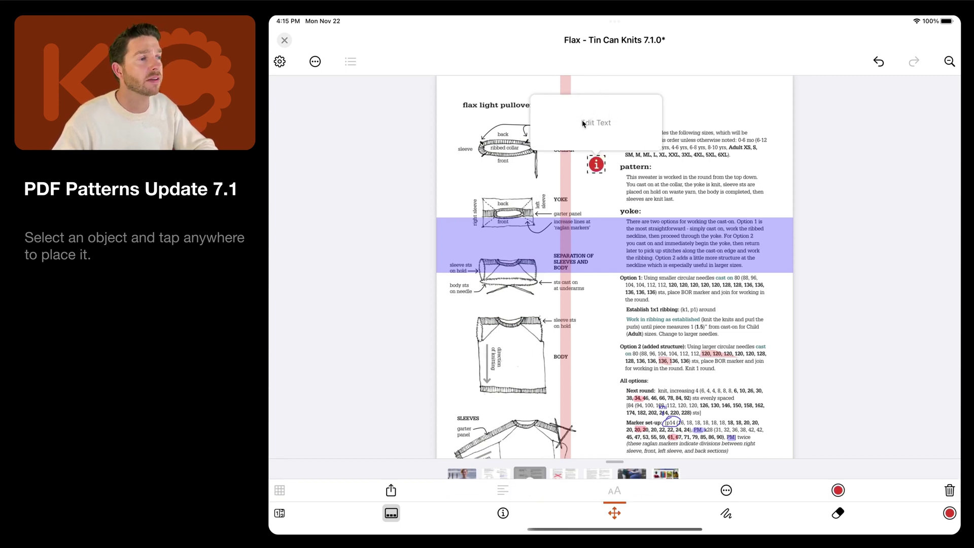
pyautogui.click(726, 490)
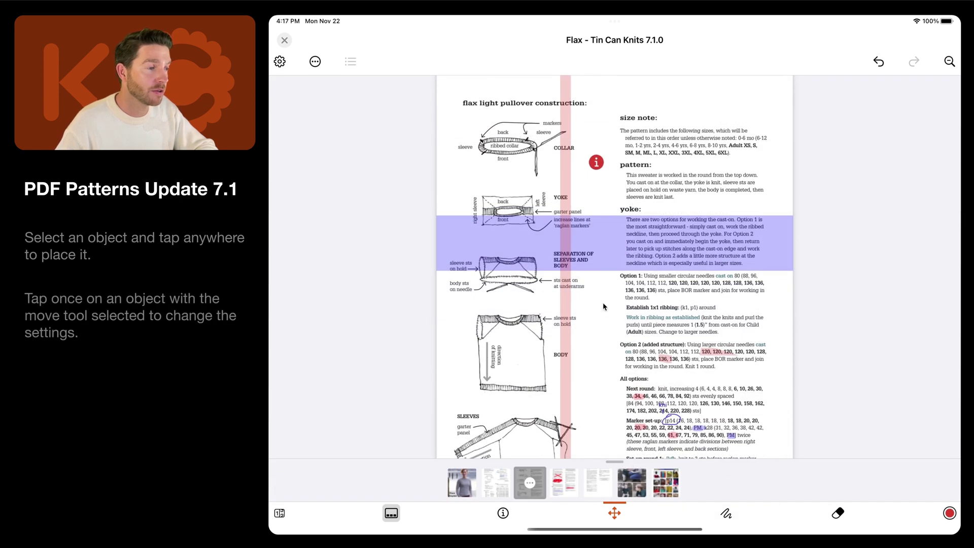
# - Select the placed objects one at a time, including the blue horizontal ruler and the vertical ruler, to view their settings
pyautogui.scroll(2, 603, 307)
pyautogui.scroll(-5, 614, 279)
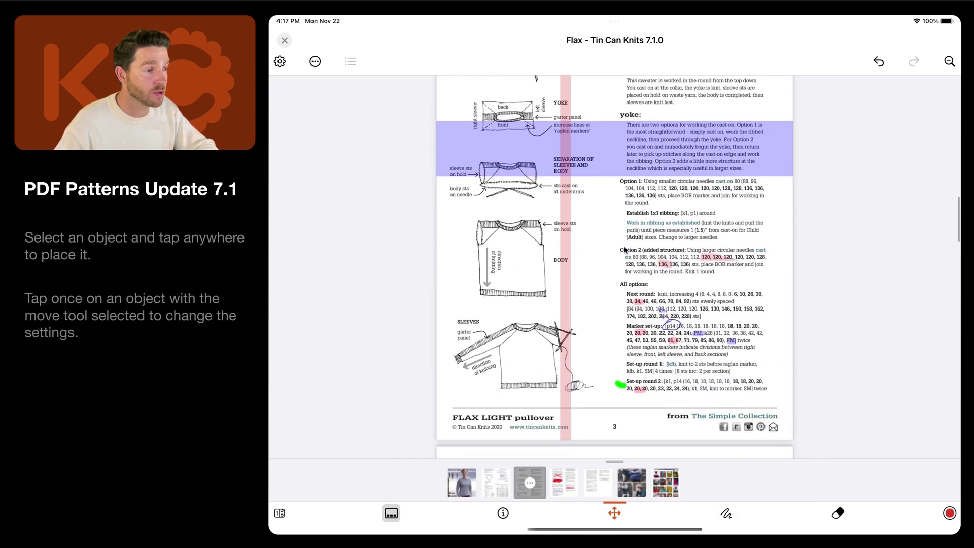
pyautogui.scroll(3, 626, 239)
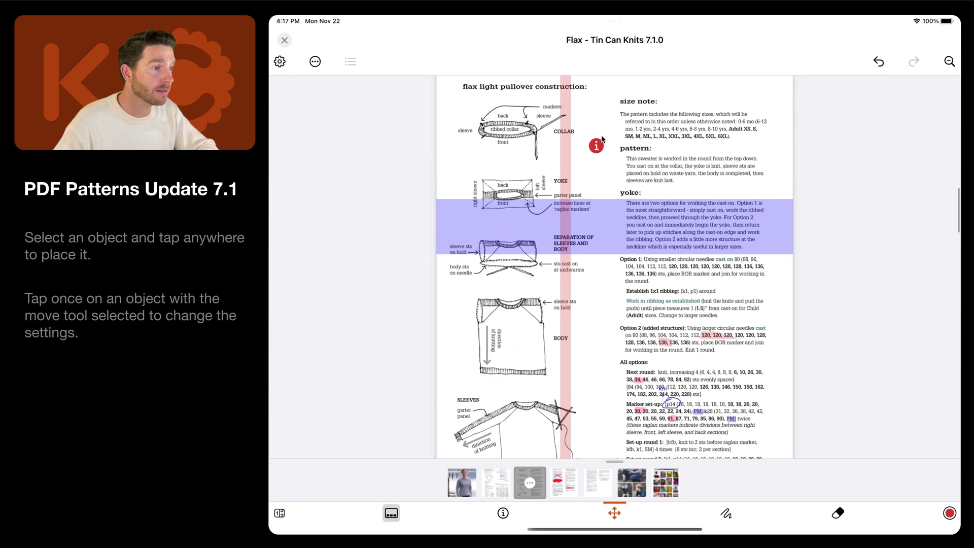
pyautogui.click(597, 147)
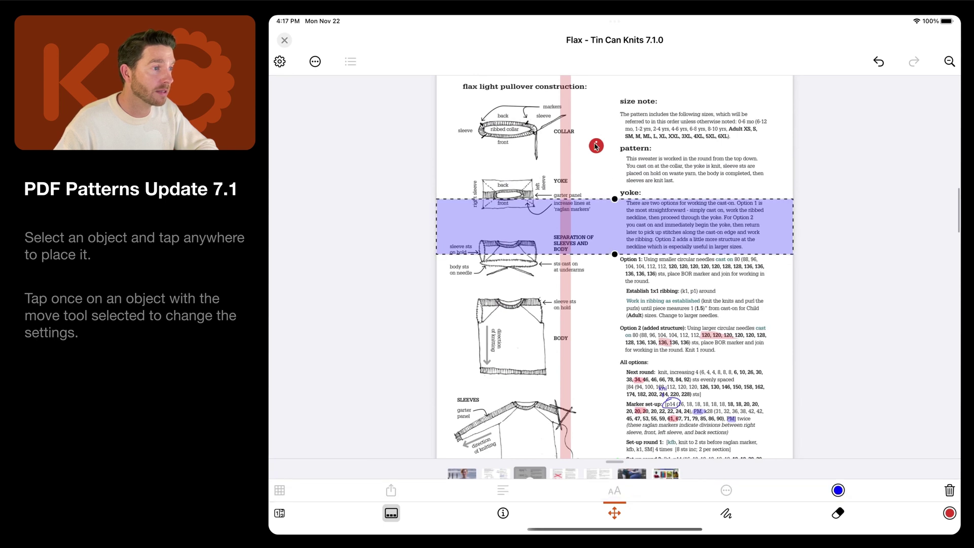
pyautogui.click(560, 217)
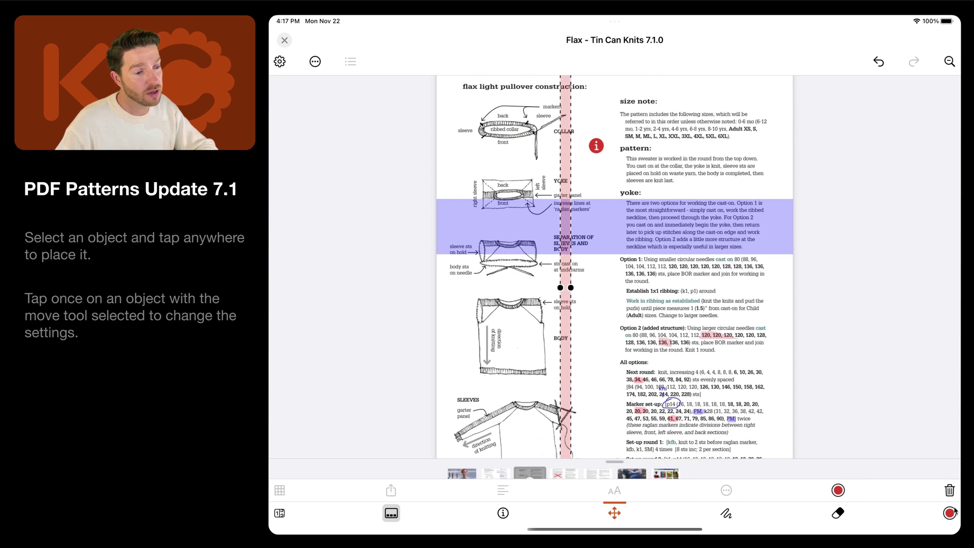
# - Draw a red heart over the size note and pattern paragraphs with the thickest pen
pyautogui.click(726, 514)
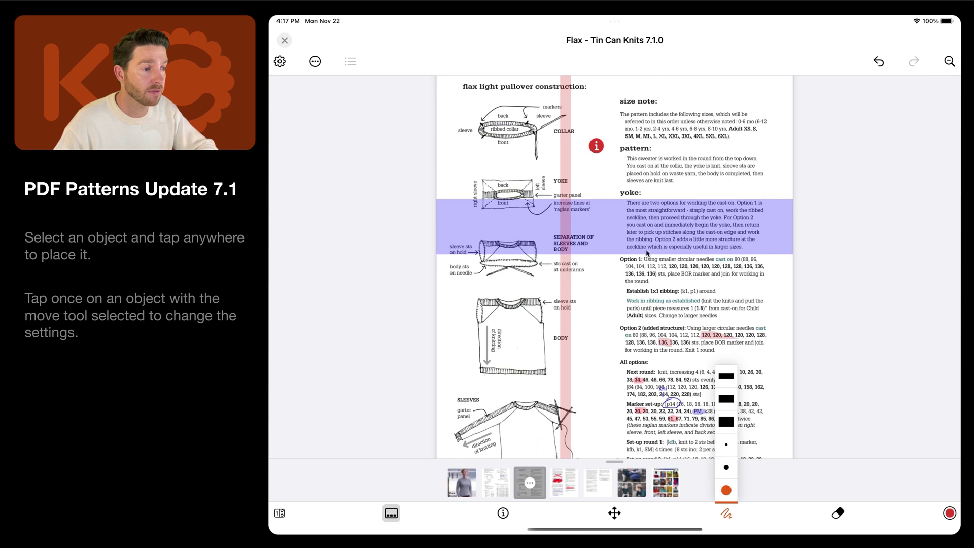
pyautogui.moveTo(641, 179)
pyautogui.mouseDown()
pyautogui.moveTo(627, 125)
pyautogui.moveTo(640, 138)
pyautogui.moveTo(677, 125)
pyautogui.moveTo(640, 178)
pyautogui.mouseUp()
# - Highlight the sizes XS and 6XL in the size note with the medium-width red highlighter
pyautogui.click(727, 520)
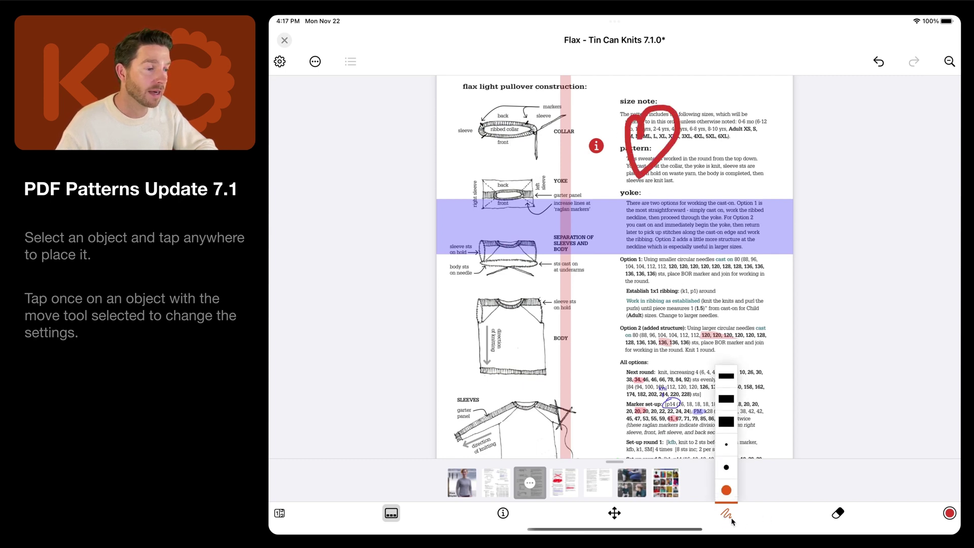
pyautogui.click(726, 399)
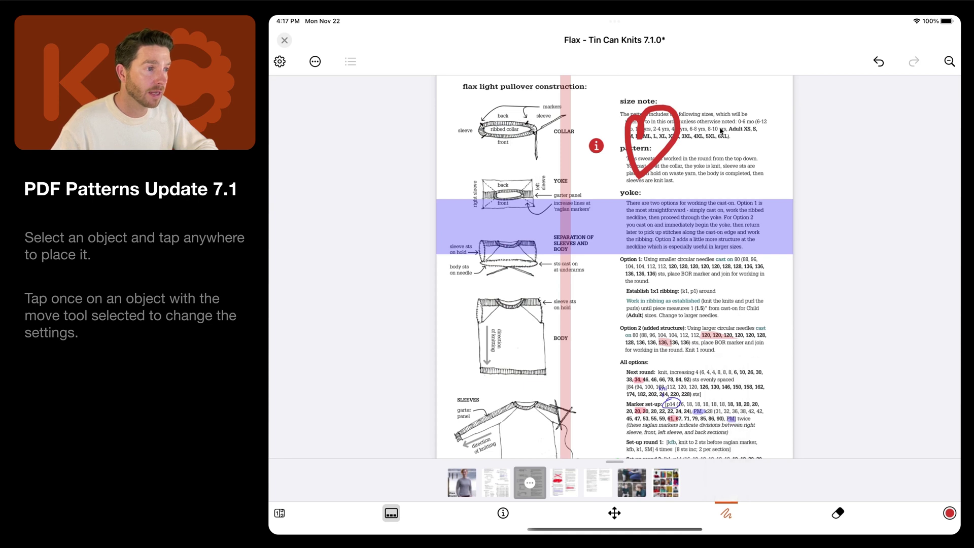
pyautogui.moveTo(717, 136); pyautogui.dragTo(731, 136)
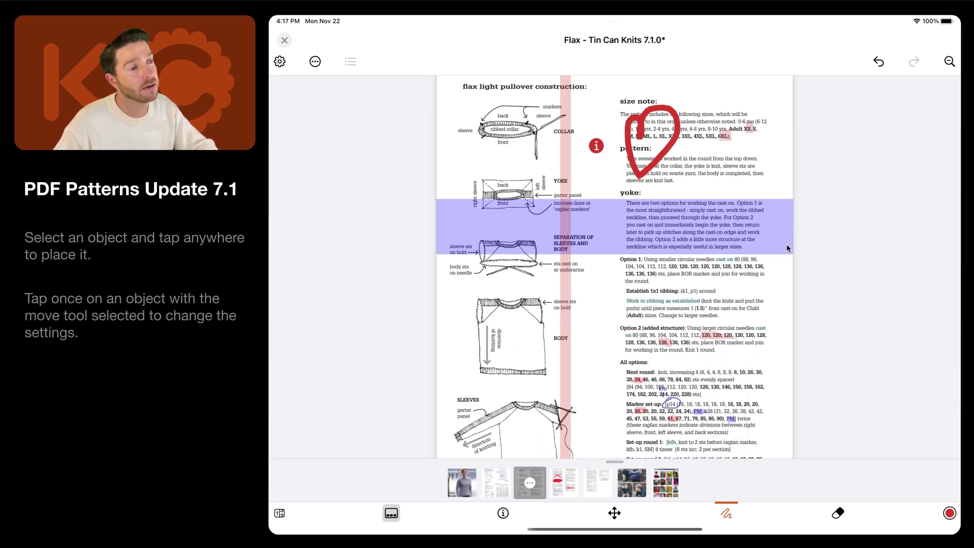
# - Erase the red heart drawn over the size note and pattern paragraphs
pyautogui.click(837, 513)
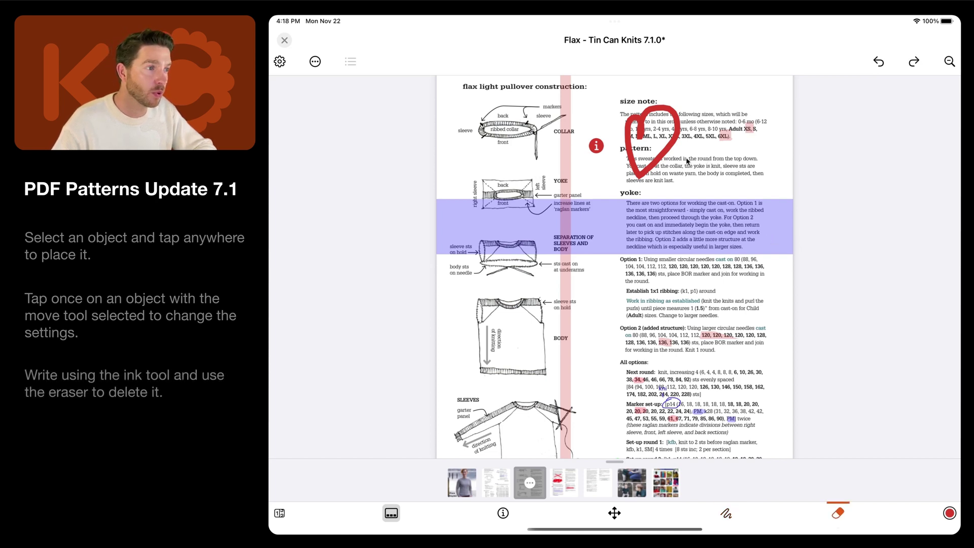
pyautogui.click(673, 155)
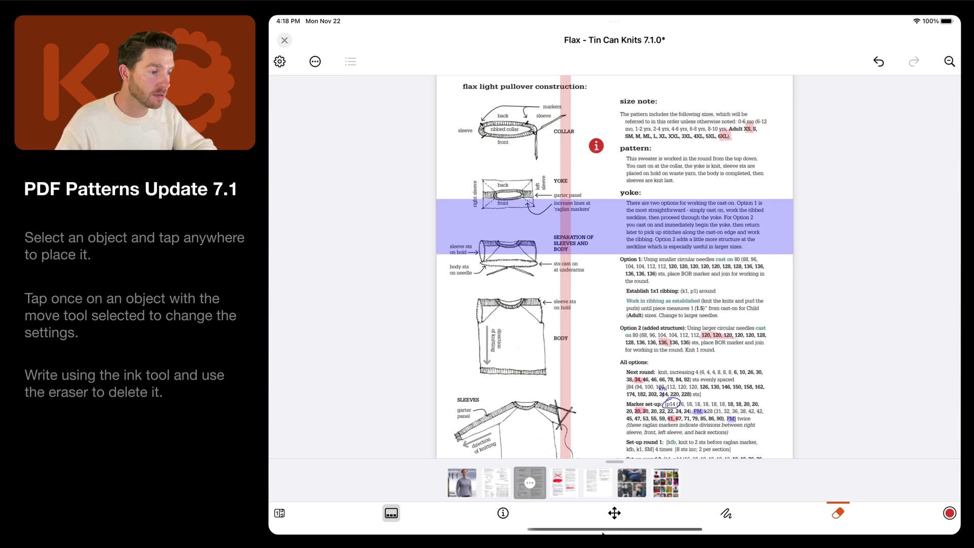
# - Delete the vertical ruler and the info note from the page
pyautogui.click(614, 513)
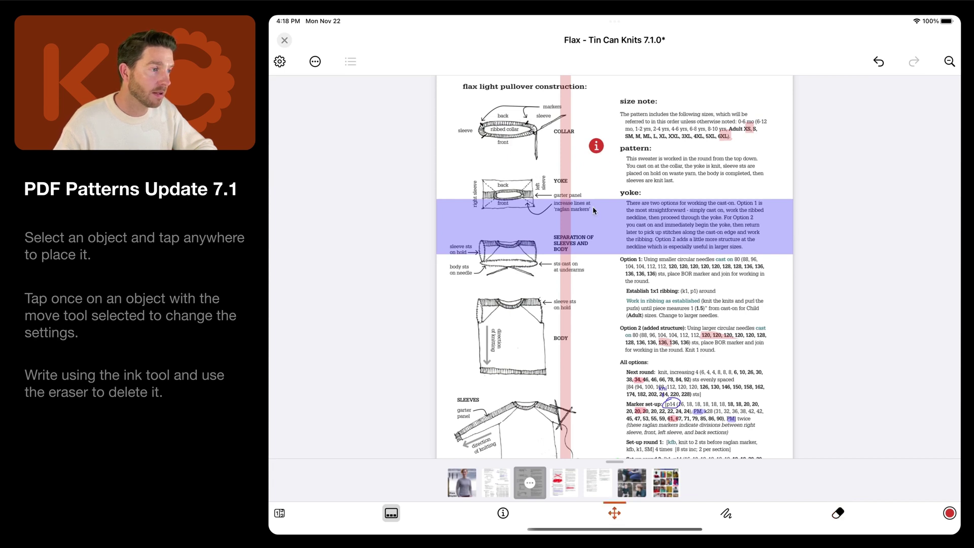
pyautogui.click(563, 164)
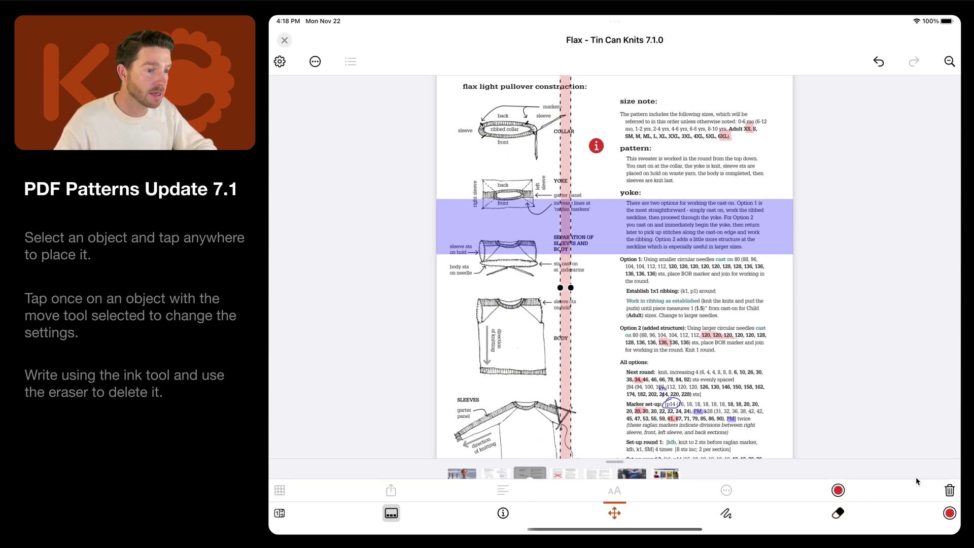
pyautogui.click(950, 490)
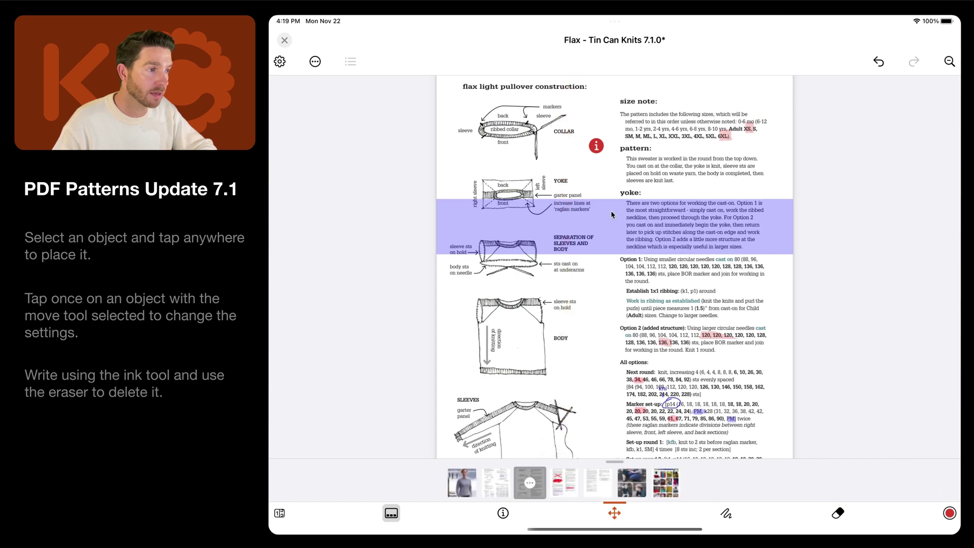
pyautogui.click(596, 147)
pyautogui.click(949, 490)
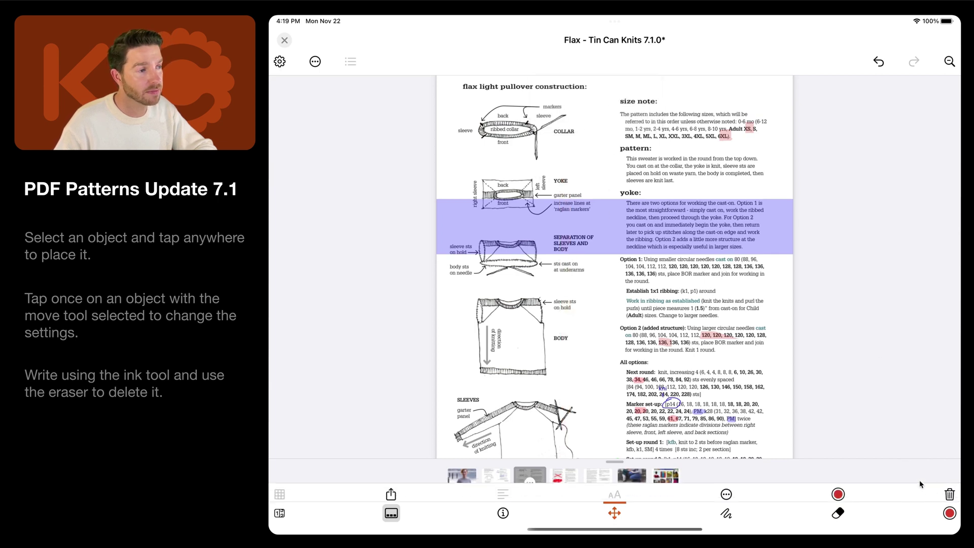
# - View the page editing options for page 3 and move that page to the end of the document
pyautogui.click(531, 482)
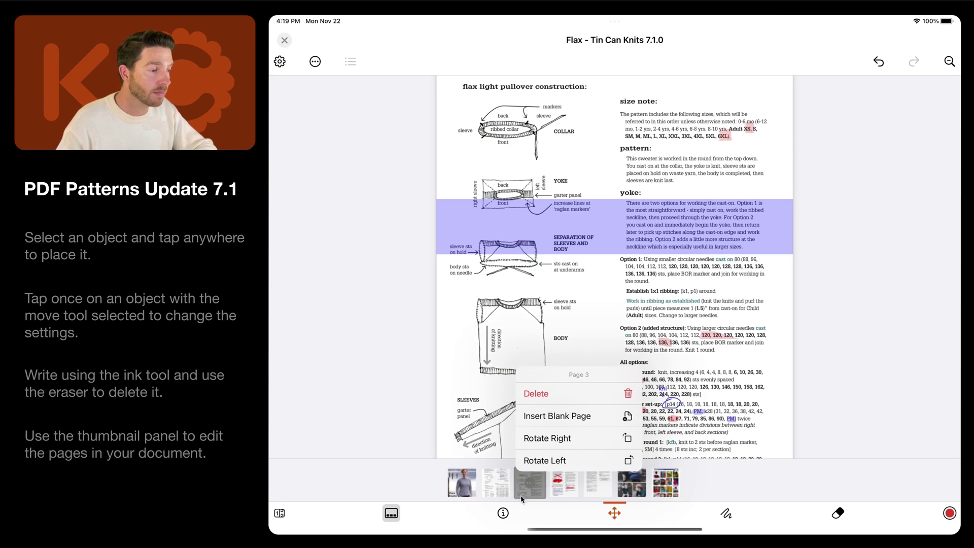
pyautogui.click(539, 490)
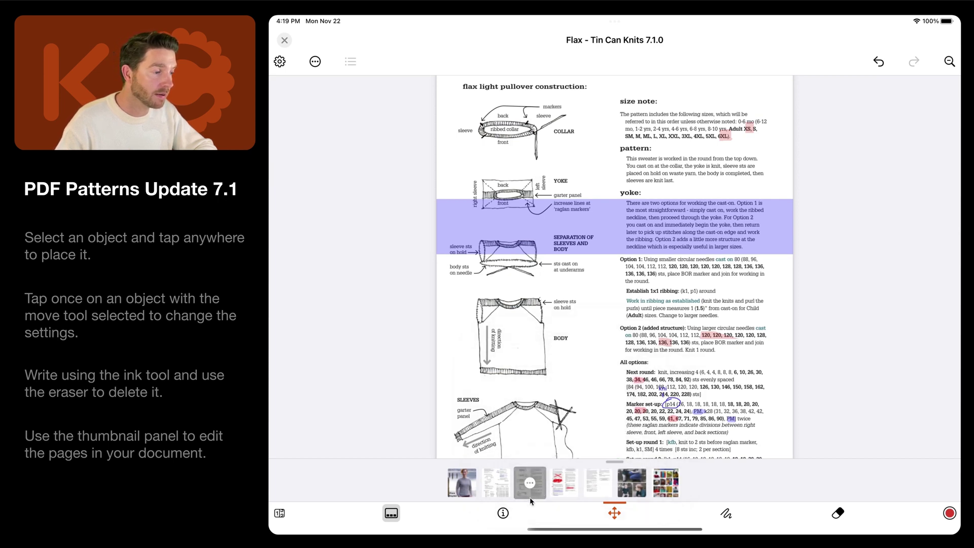
pyautogui.moveTo(537, 502); pyautogui.dragTo(680, 498)
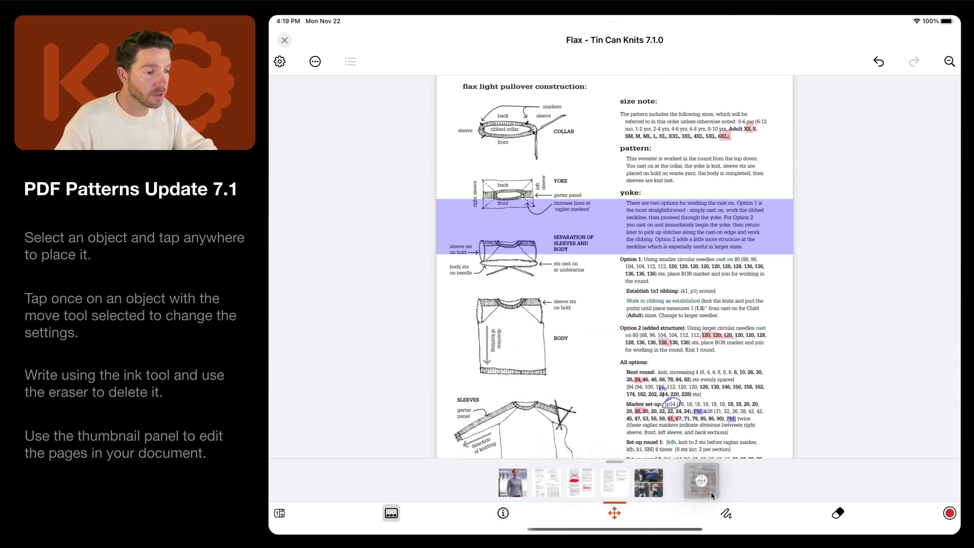
pyautogui.click(615, 305)
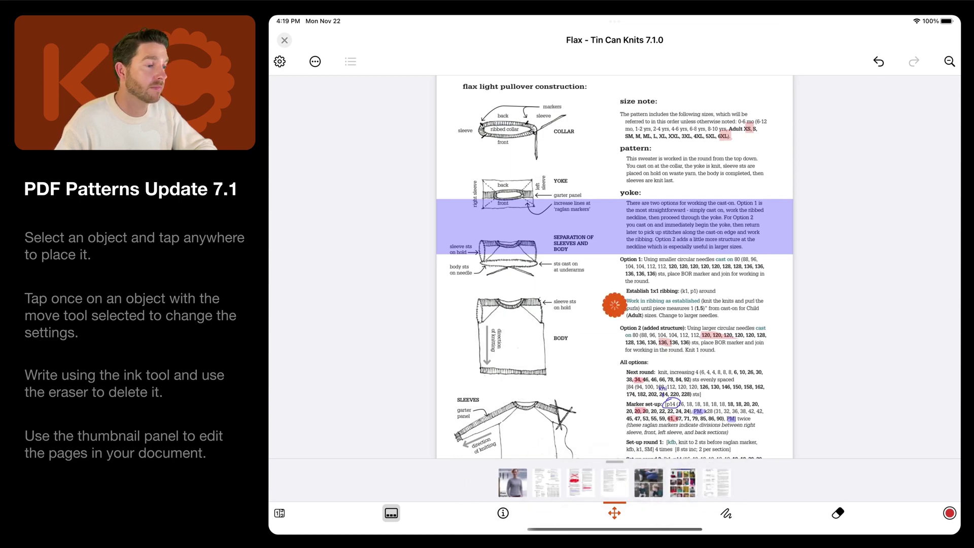